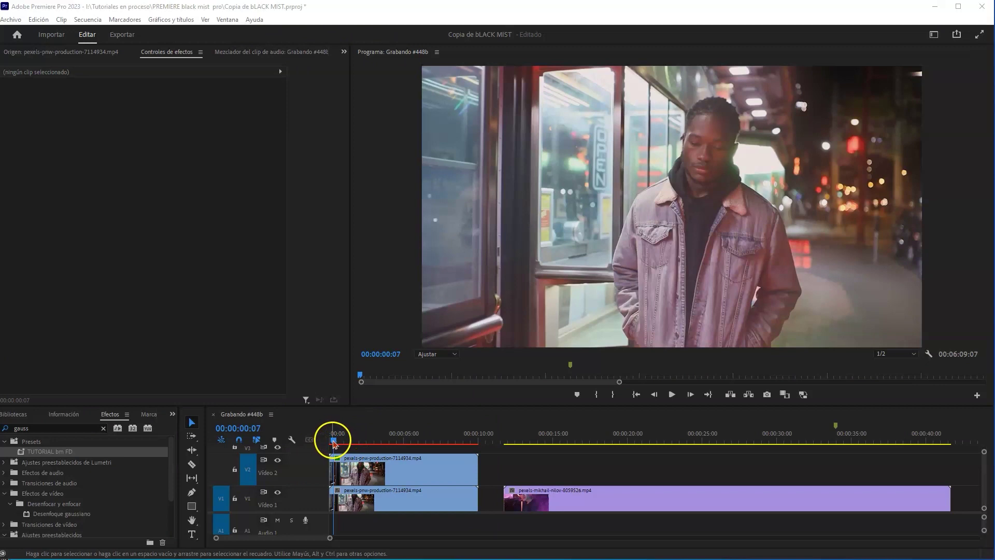
- Compare the clip with the mist layer hidden, then delete the Video 2 copy and return to the start
click(277, 459)
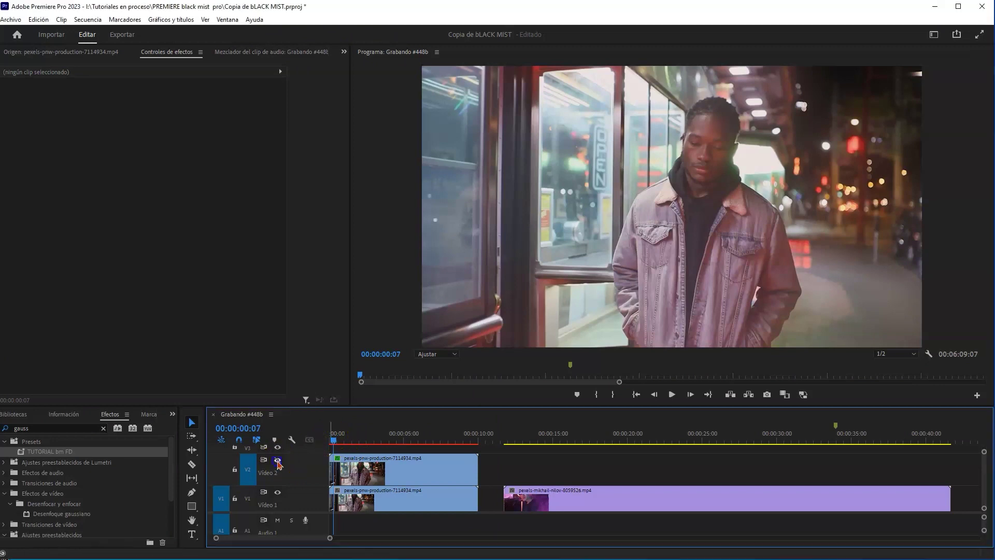
mouse_move(335, 442)
mouse_down()
mouse_move(386, 441)
mouse_move(330, 440)
mouse_move(382, 441)
mouse_move(353, 443)
mouse_up()
click(278, 461)
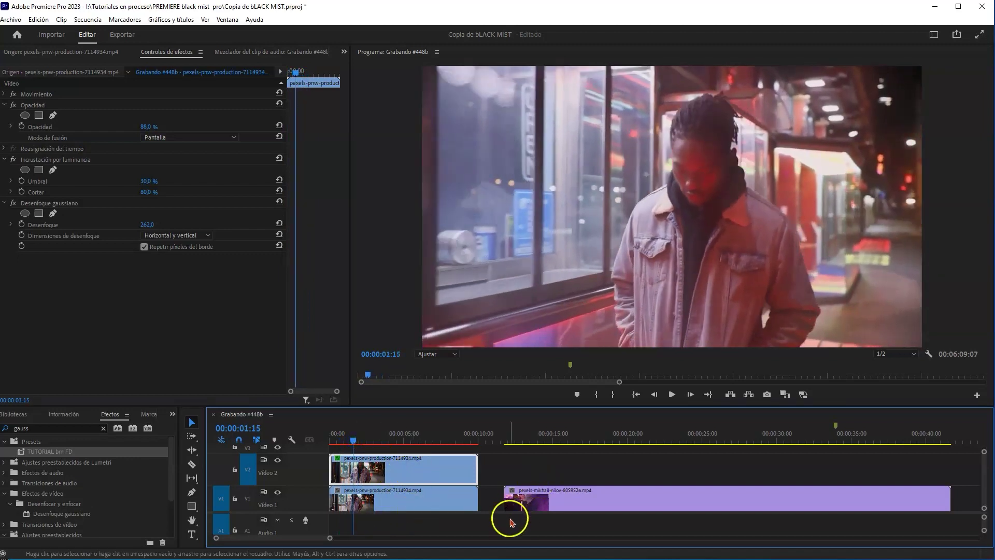
key(Delete)
drag(353, 443, 330, 441)
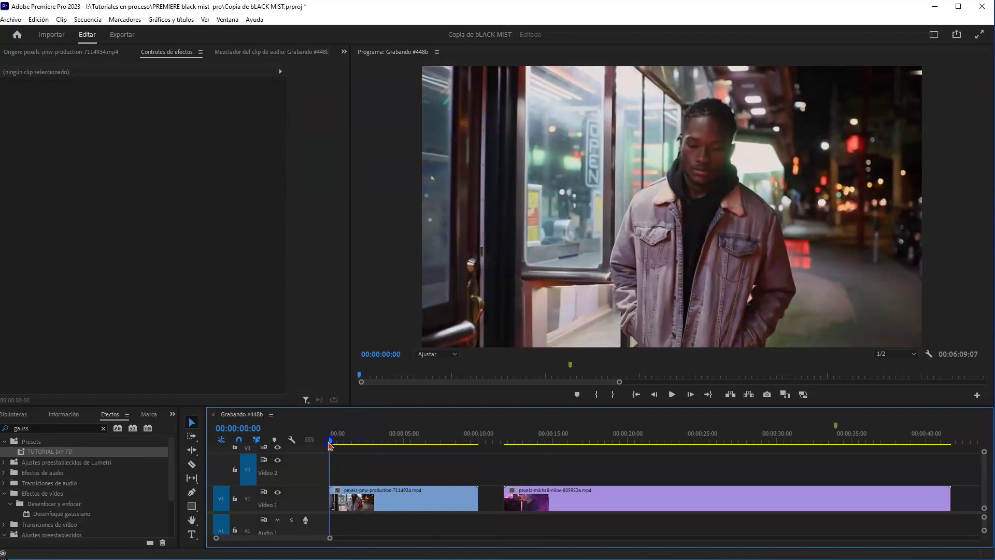
- Alt-drag the Video 1 night clip upward to place a duplicate on Video 2, then scrub the stack
click(407, 503)
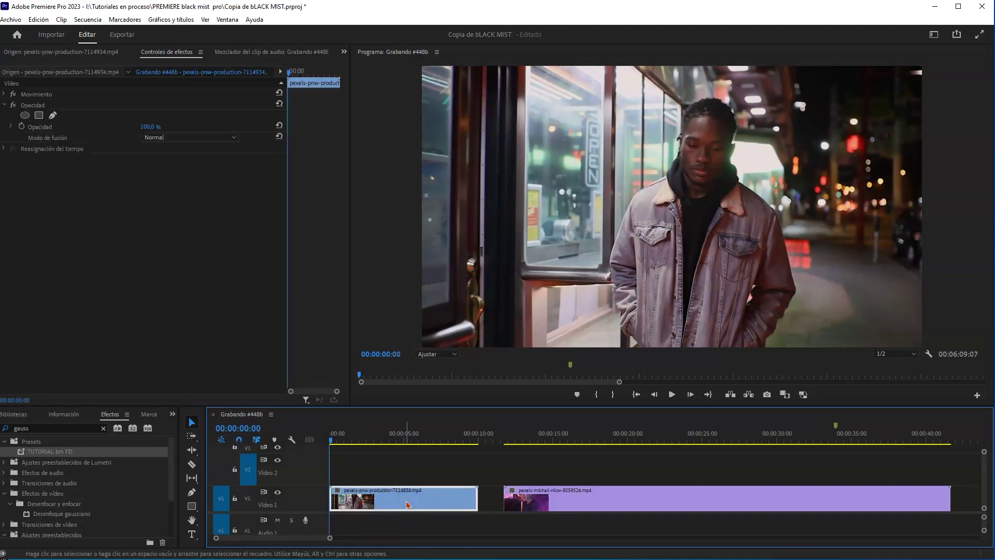
drag(407, 503, 412, 479)
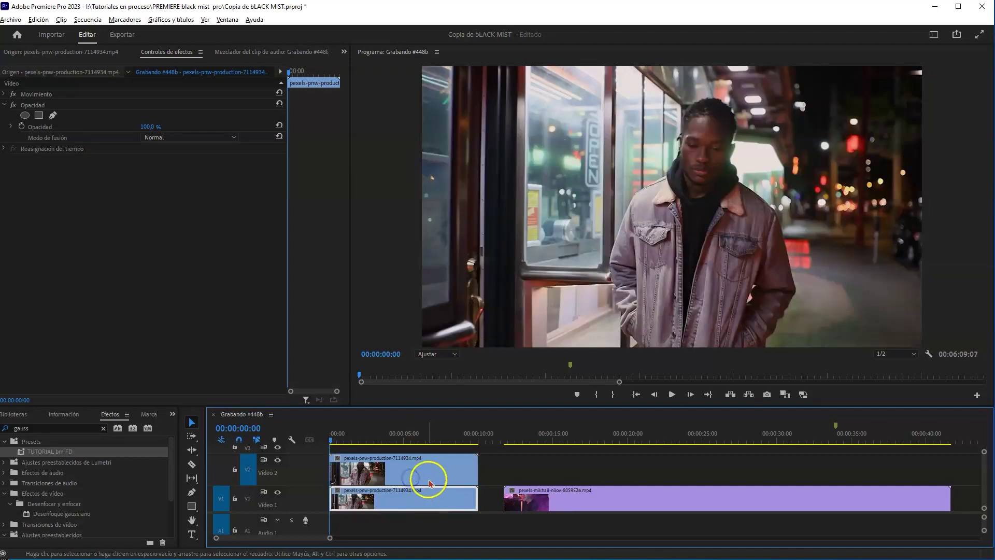
drag(337, 441, 325, 445)
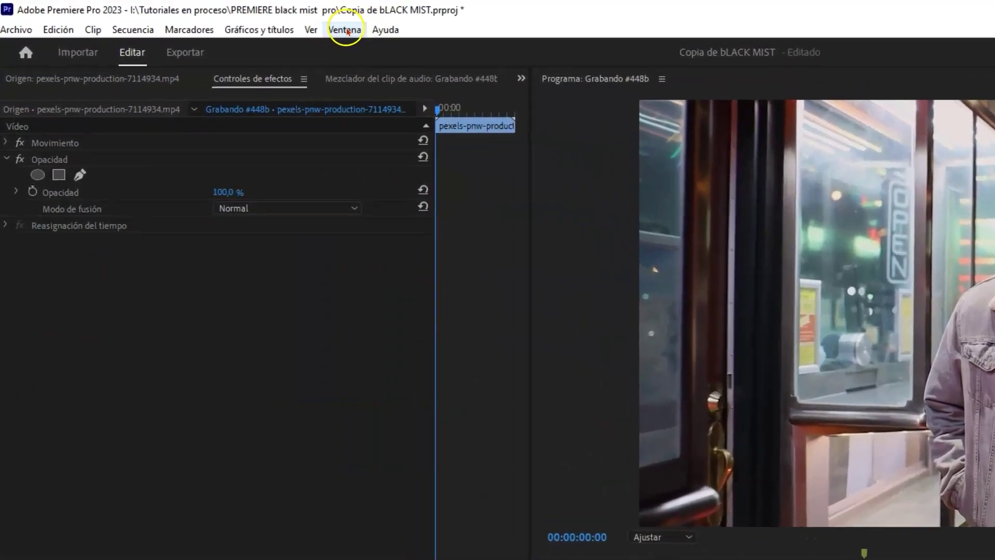
- Show the Effects panel, clear the old gauss search and search for 'INCRUS'
click(227, 19)
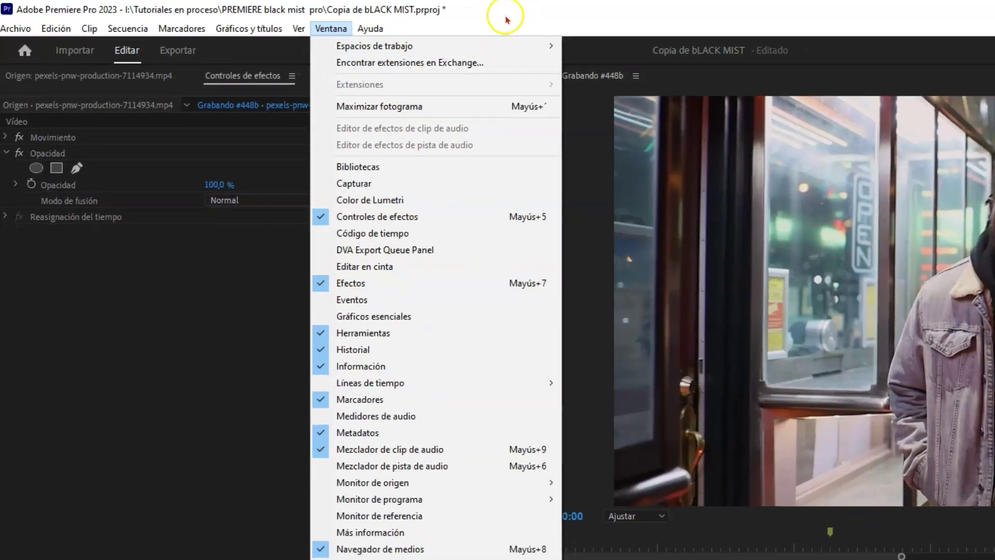
click(444, 17)
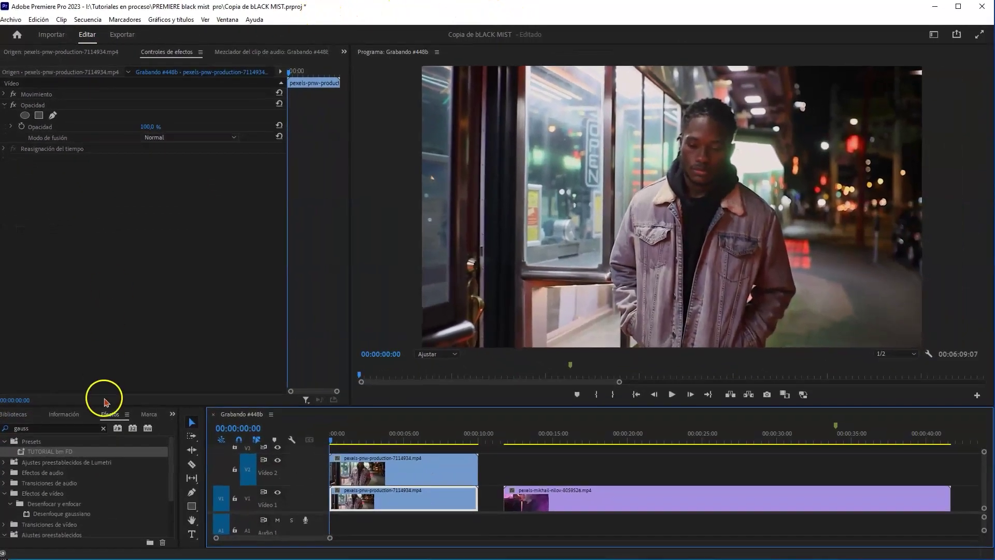
click(104, 428)
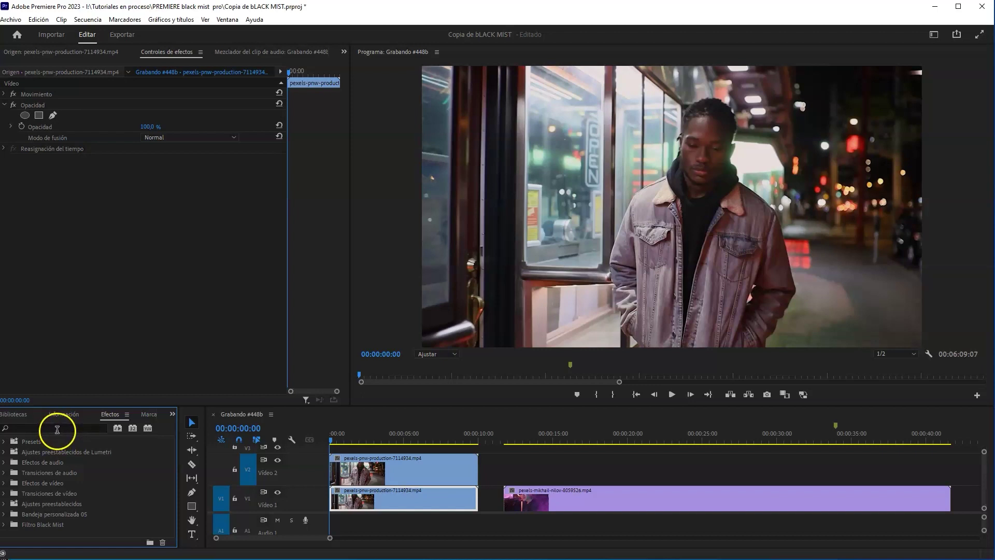
click(59, 429)
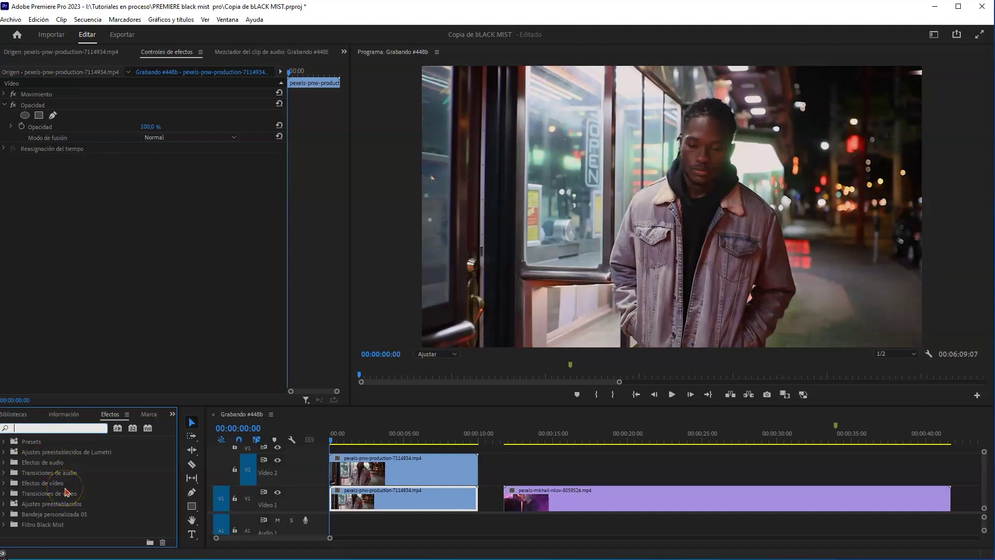
text(INCRUS)
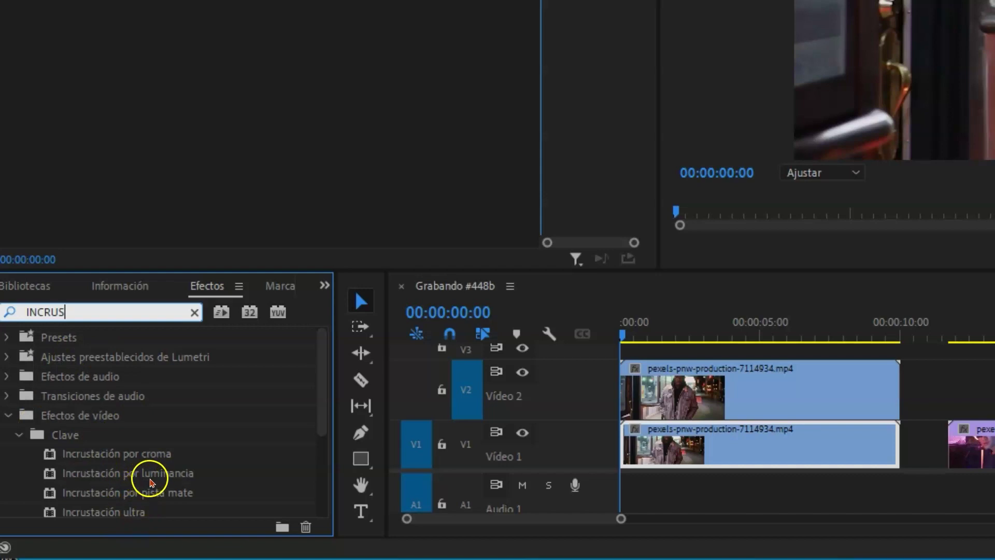
- Drag Incrustación por luminancia onto the Video 2 clip, leaving Umbral 100 % and Cortar 0 %
click(151, 479)
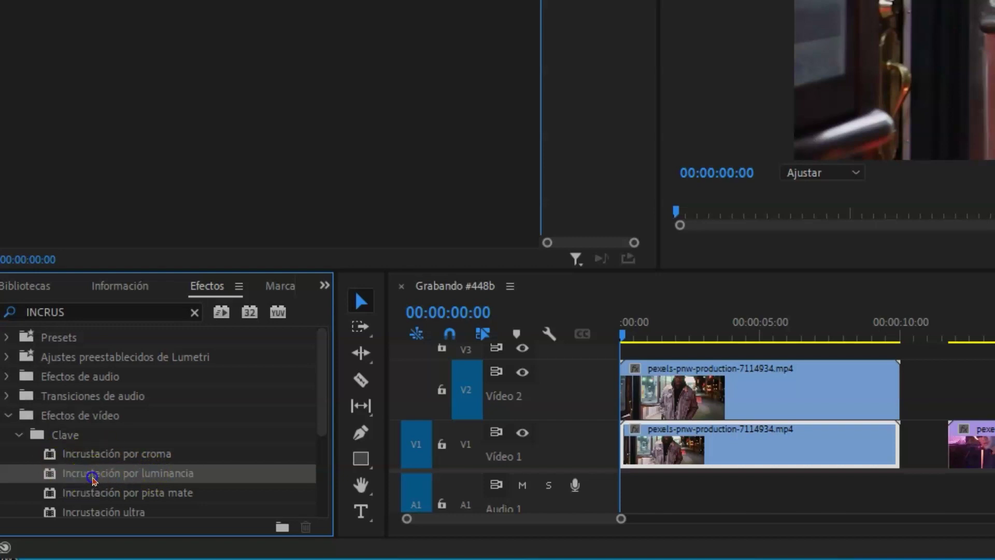
drag(94, 480, 774, 388)
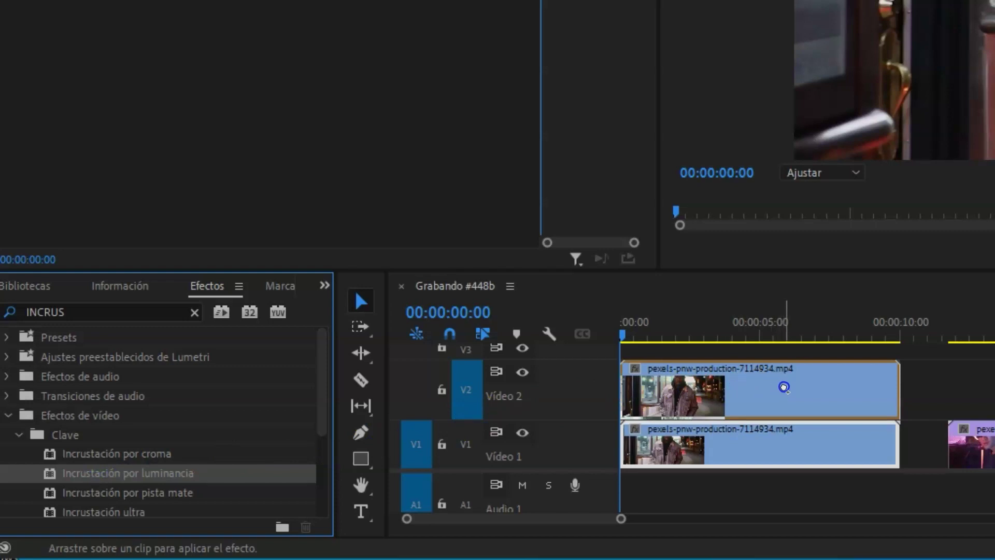
drag(784, 387, 786, 397)
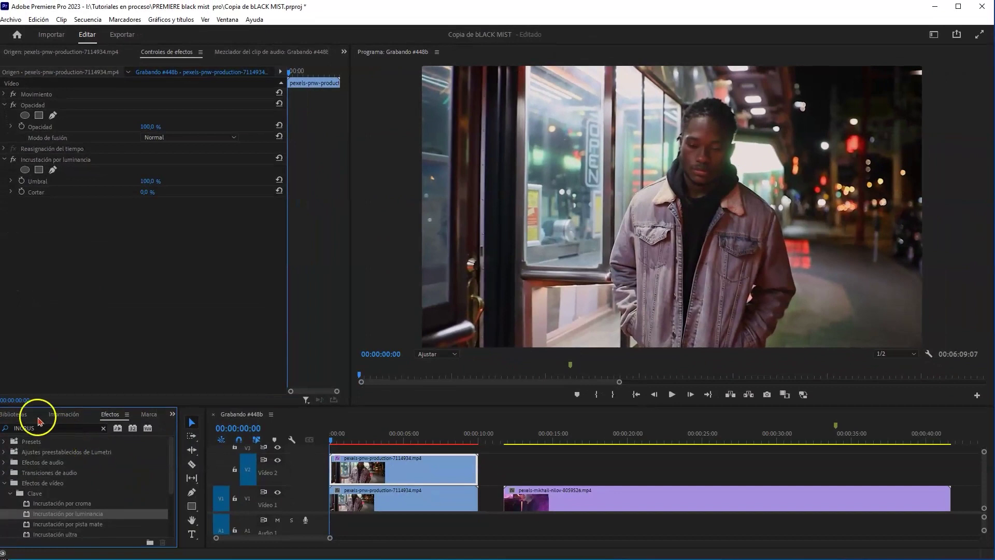
- Search the effects for 'GAUS' and drag Desenfoque gaussiano onto the Video 2 clip
click(104, 429)
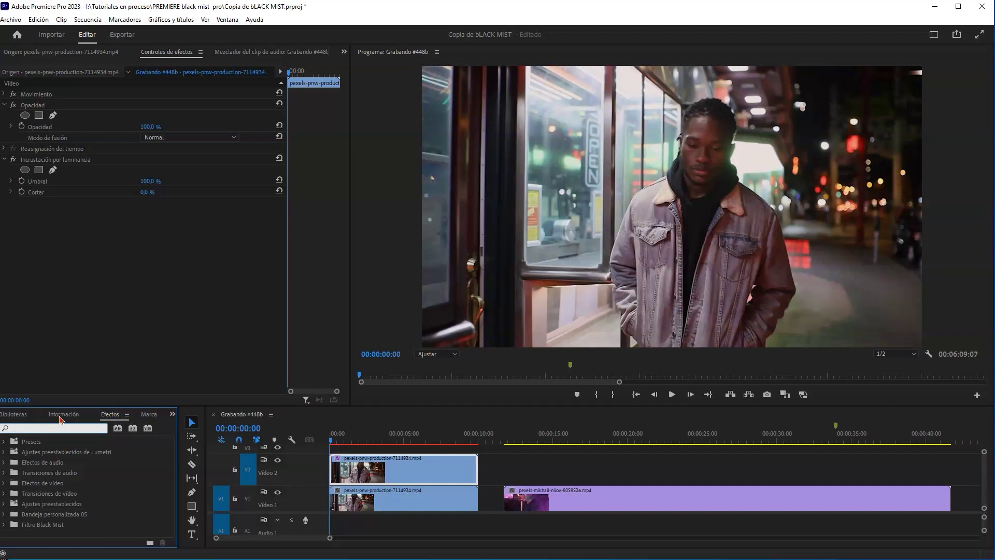
text(GA)
text(UI)
key(BackSpace)
text(S)
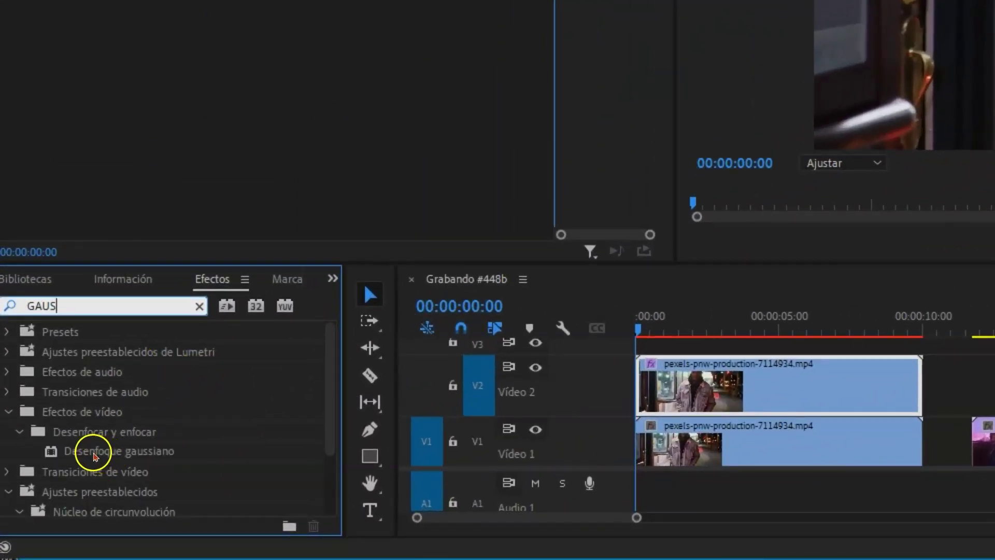
click(96, 454)
drag(128, 448, 830, 386)
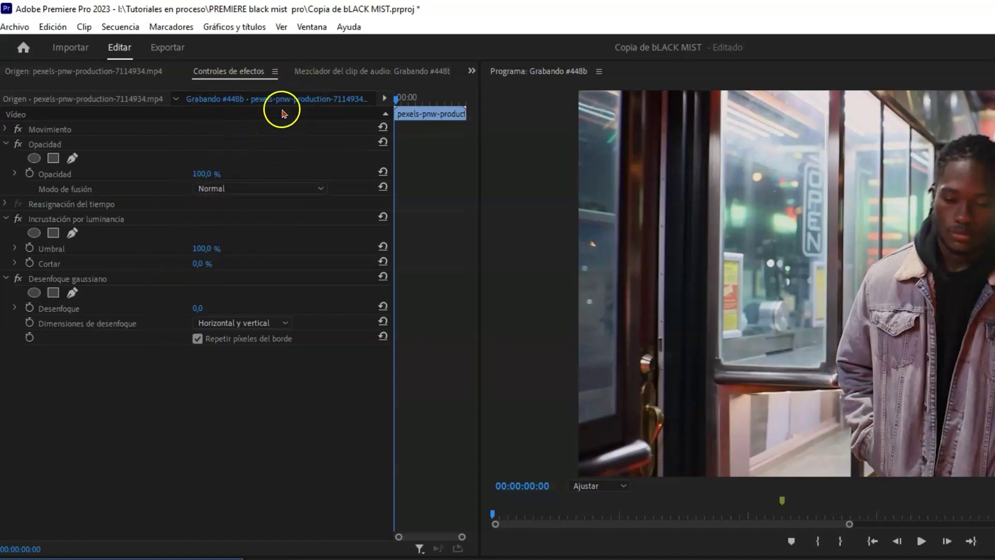
- Open the Modo de fusión dropdown under Opacity in Effect Controls for the Video 2 clip
click(313, 26)
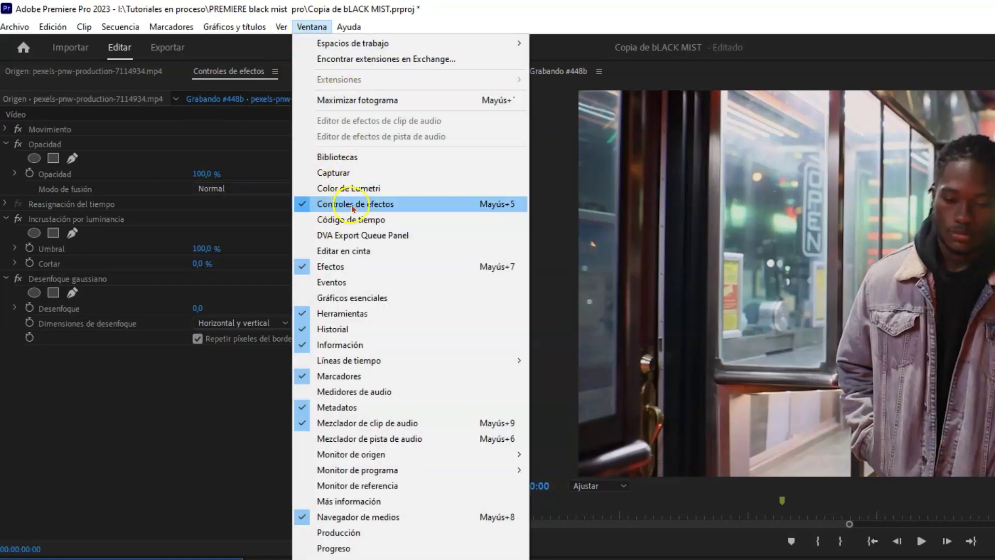
click(141, 386)
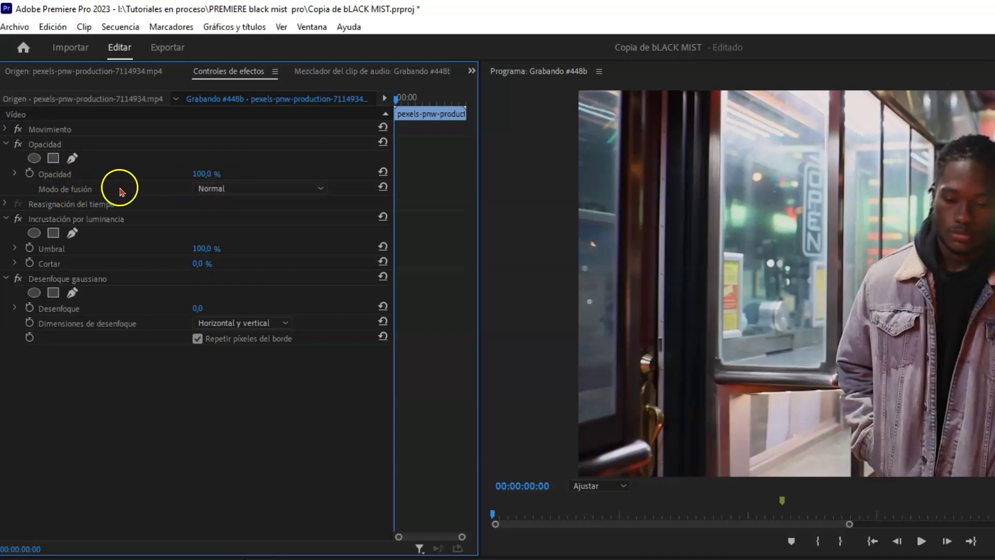
click(265, 192)
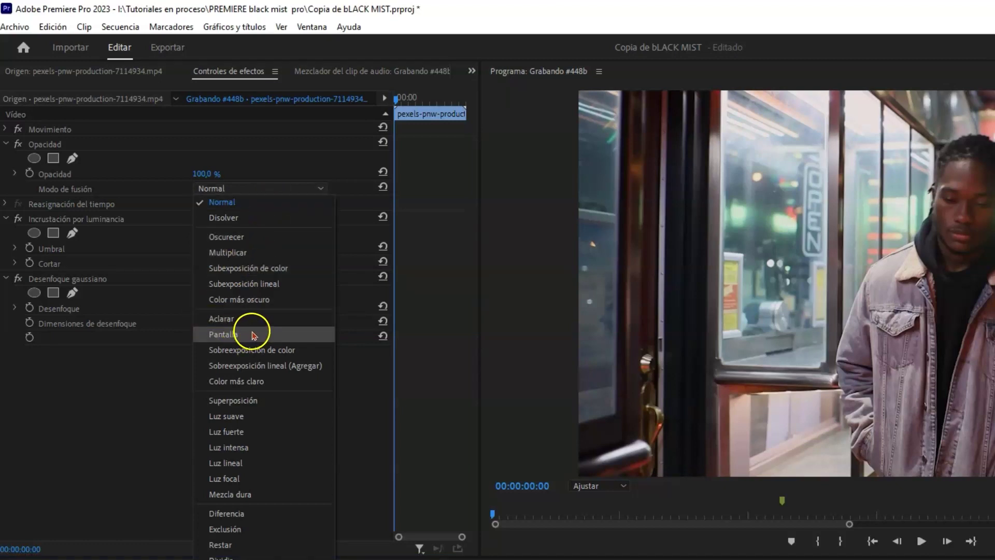
- Change the Video 2 clip's Modo de fusión from Normal to Pantalla
click(255, 335)
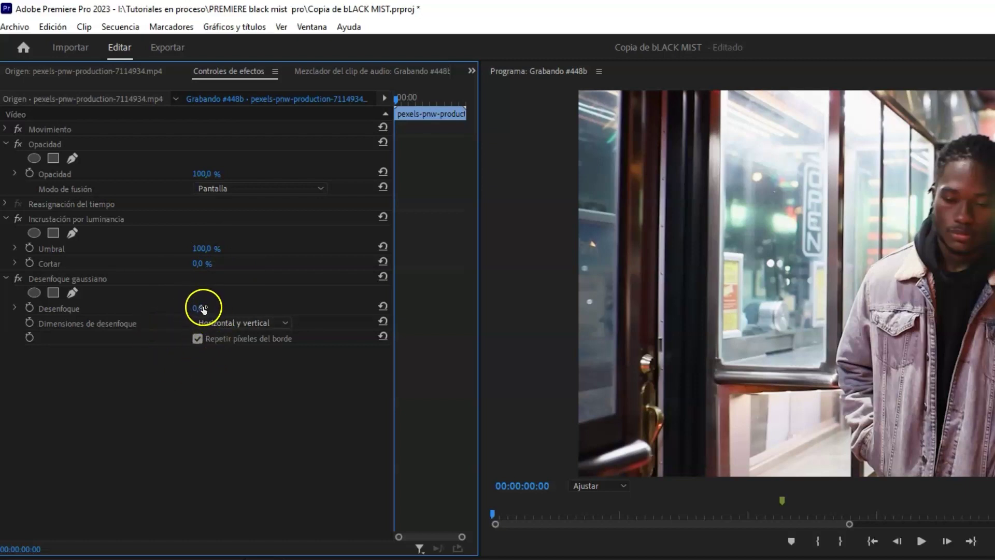
- Scrub the Desenfoque gaussiano blurriness on the Video 2 clip up to 266
key(Return)
drag(198, 309, 330, 297)
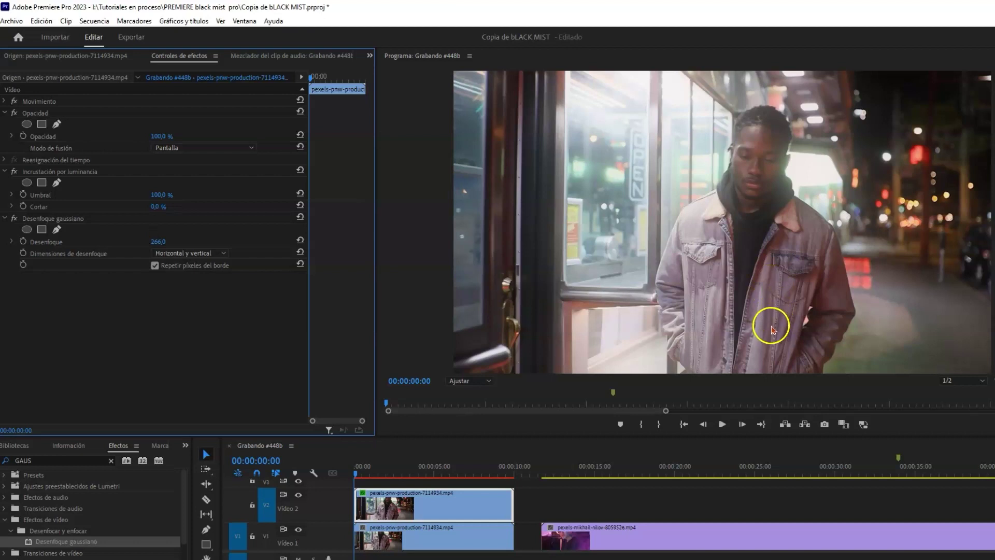
- Set the luminance key to Umbral 30 % and Cortar 50 %, after first trying 40 %
click(161, 194)
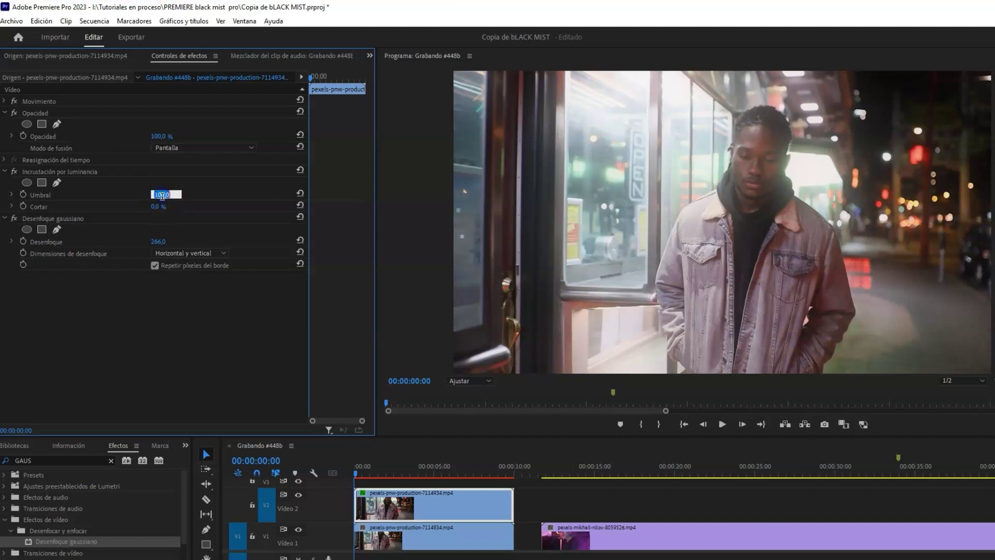
text(40)
key(Tab)
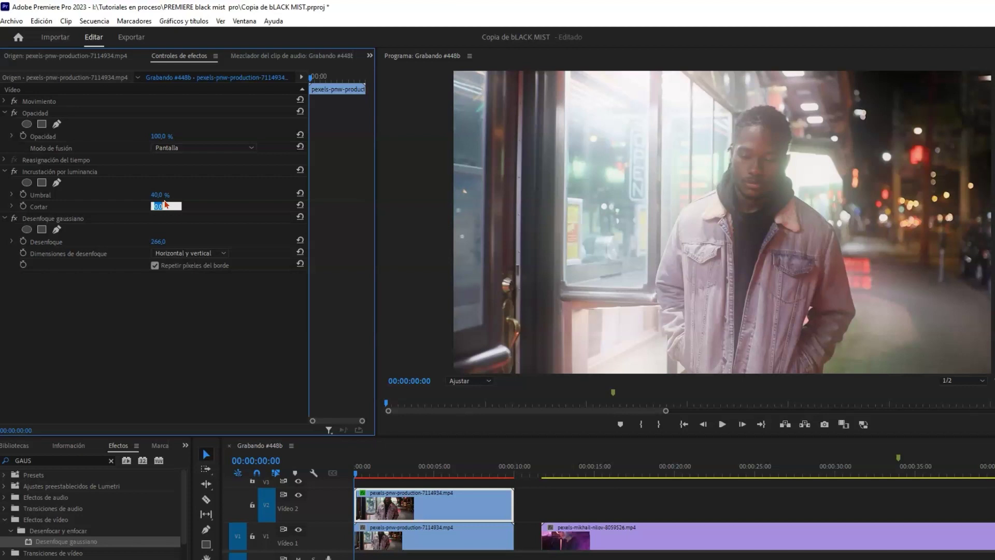
text(40)
key(Tab)
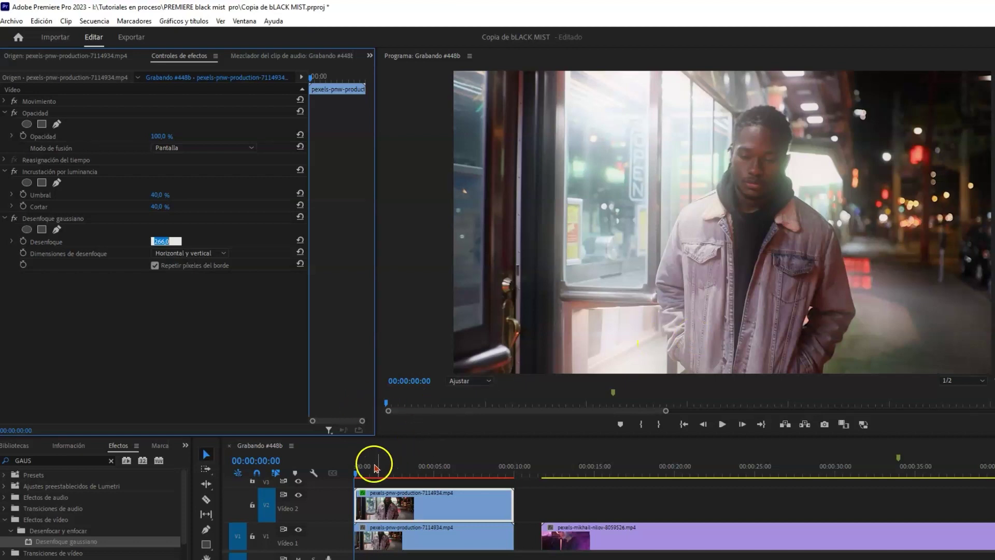
mouse_move(355, 471)
mouse_down()
mouse_move(482, 472)
mouse_move(356, 484)
mouse_up()
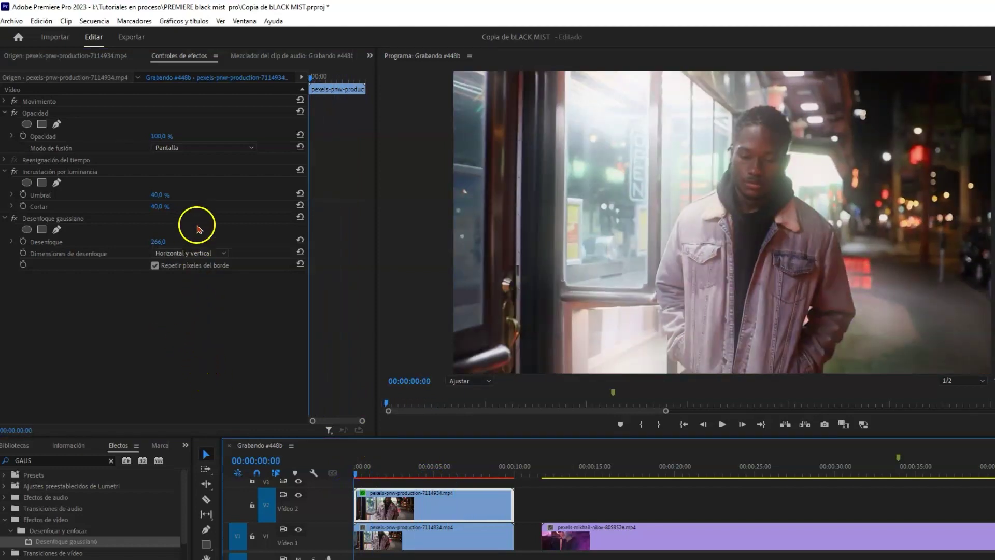
click(157, 195)
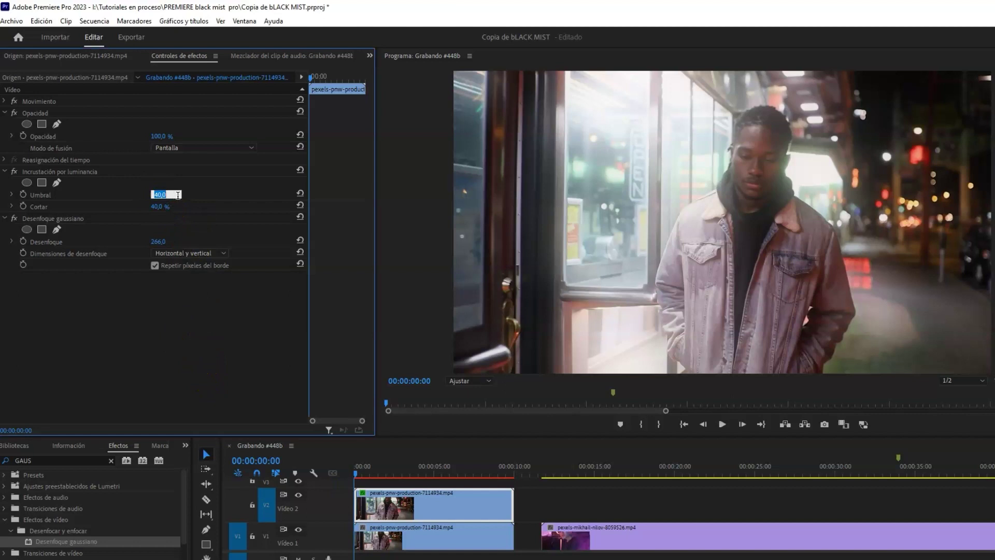
text(30)
key(Tab)
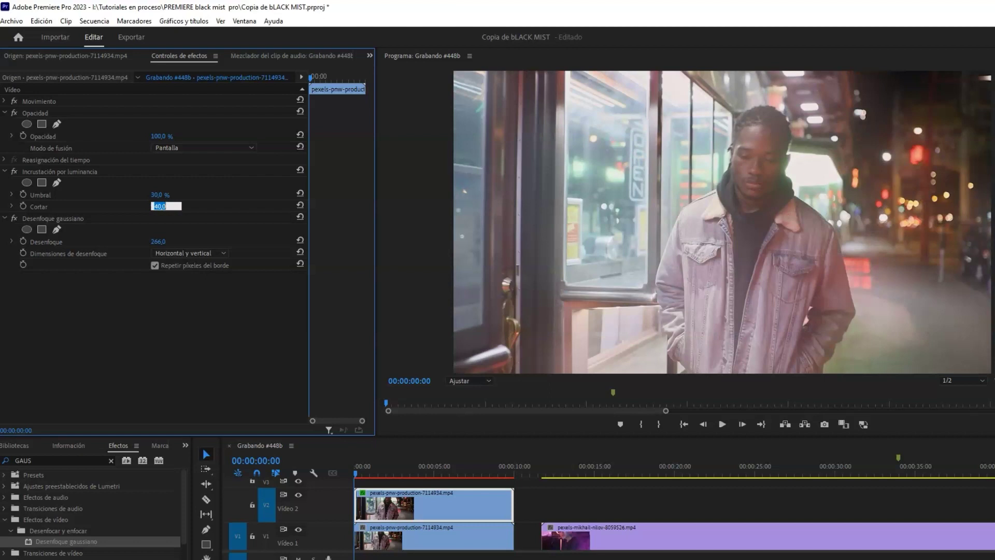
text(50)
key(Tab)
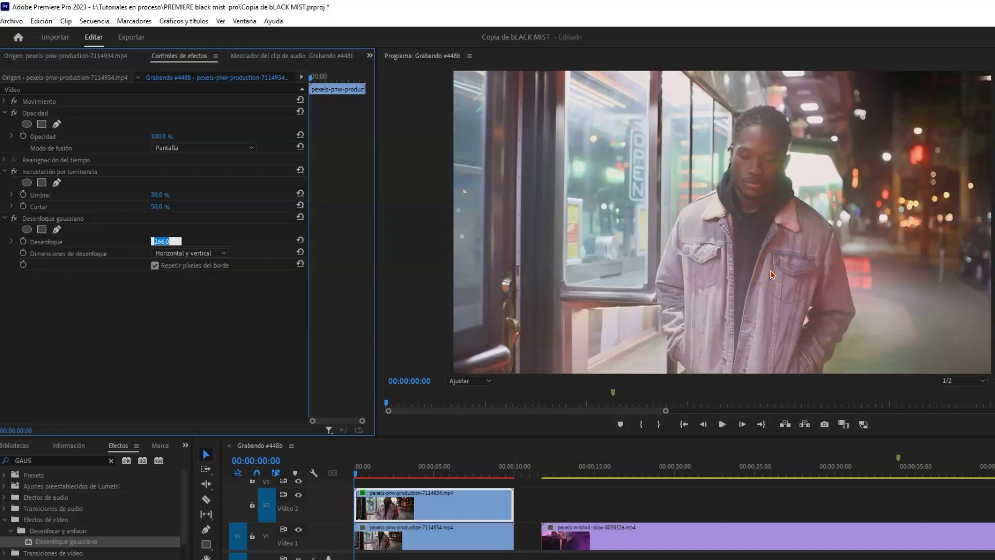
click(169, 289)
- Lower the mist layer's opacity, then move the playhead to about 00:00:07:01
drag(141, 138, 172, 137)
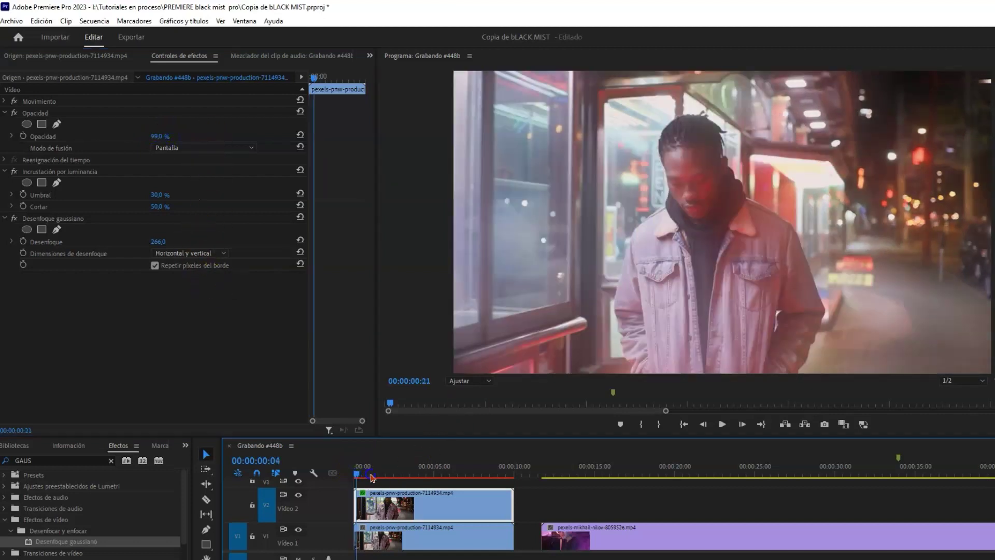
drag(357, 475, 470, 472)
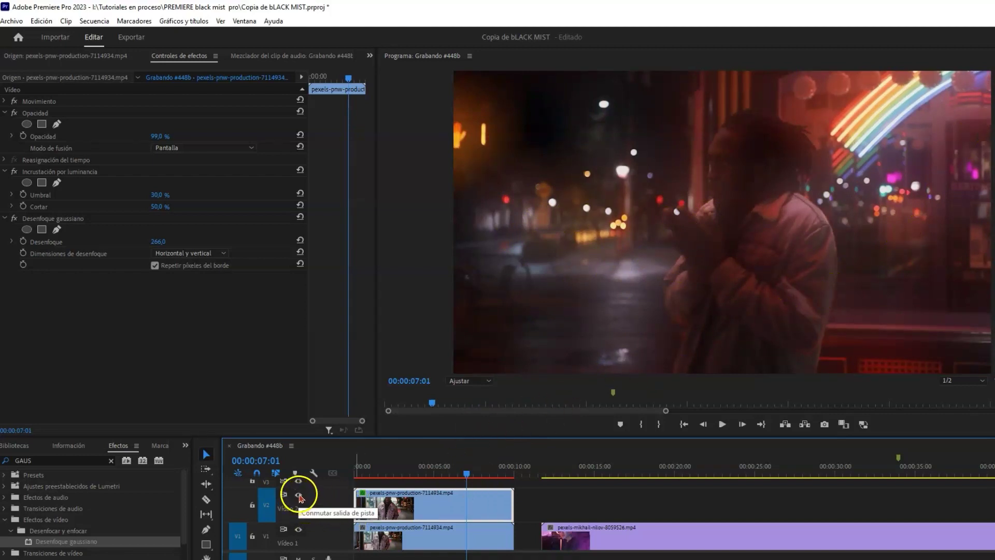
- Toggle the V2 mist glow layer off and on several times to compare the street clip
click(299, 497)
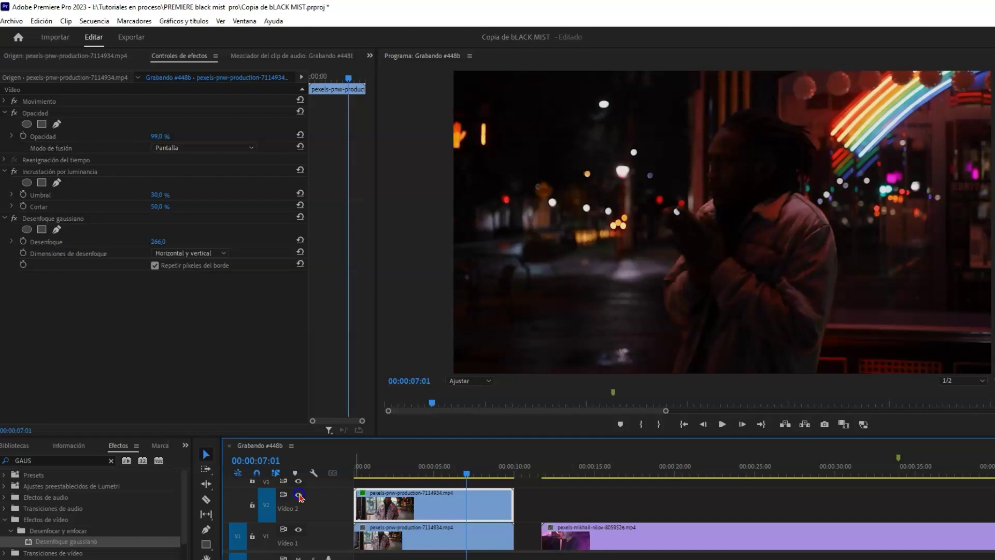
click(299, 496)
click(299, 496)
click(299, 496)
click(298, 496)
click(299, 496)
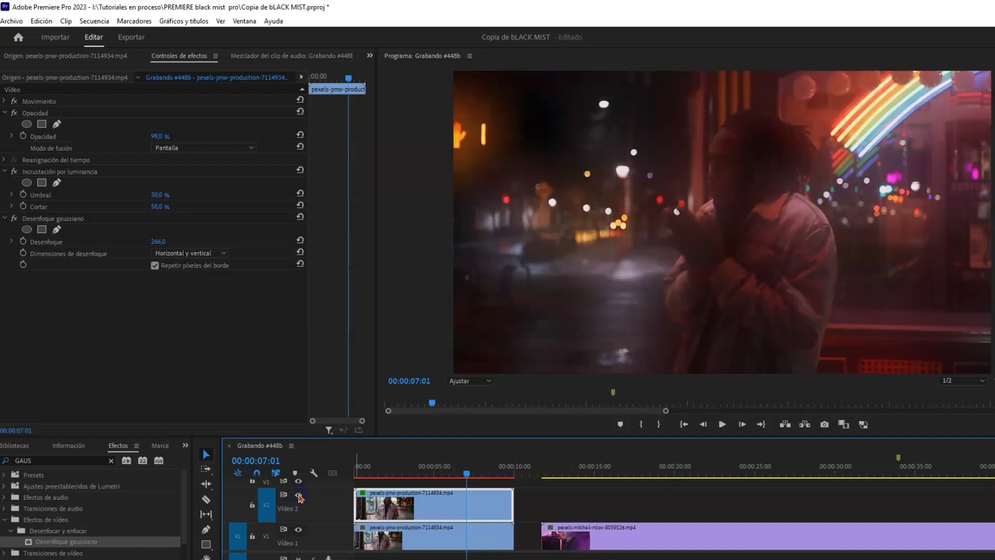
click(299, 496)
click(298, 496)
- Move to about 3 seconds into the clip and compare it with and without the glow again
drag(465, 472, 406, 475)
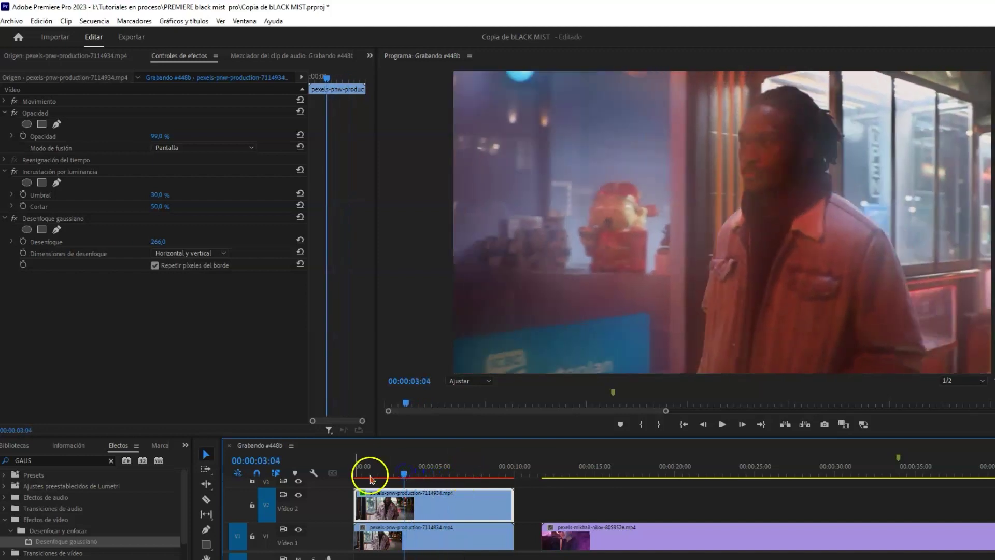
click(299, 496)
click(299, 496)
click(298, 496)
click(299, 496)
click(298, 496)
click(299, 496)
click(297, 497)
click(294, 497)
- Scrub back near the clip start at 00:00:00:12, briefly hide the glow, then leave it showing
drag(296, 498, 396, 487)
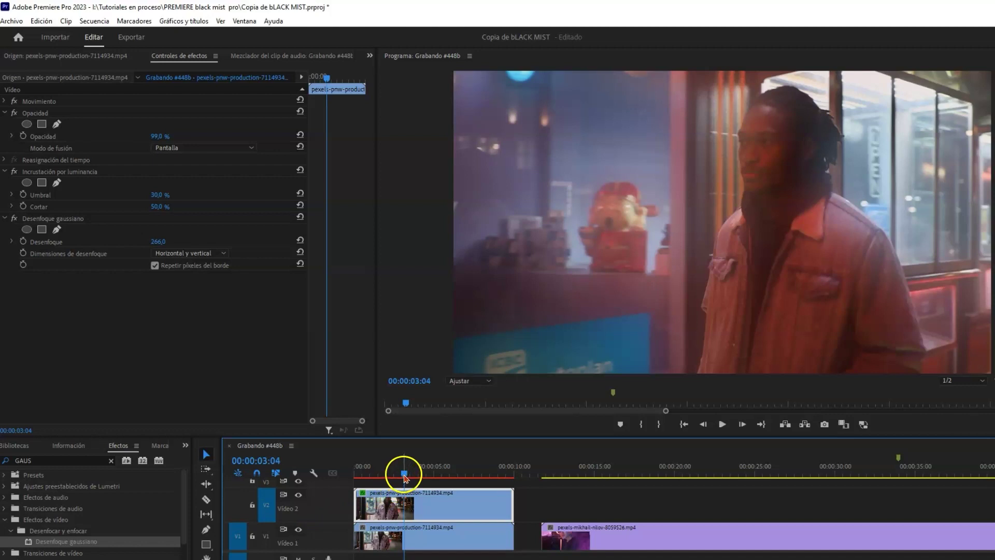
drag(396, 487, 312, 487)
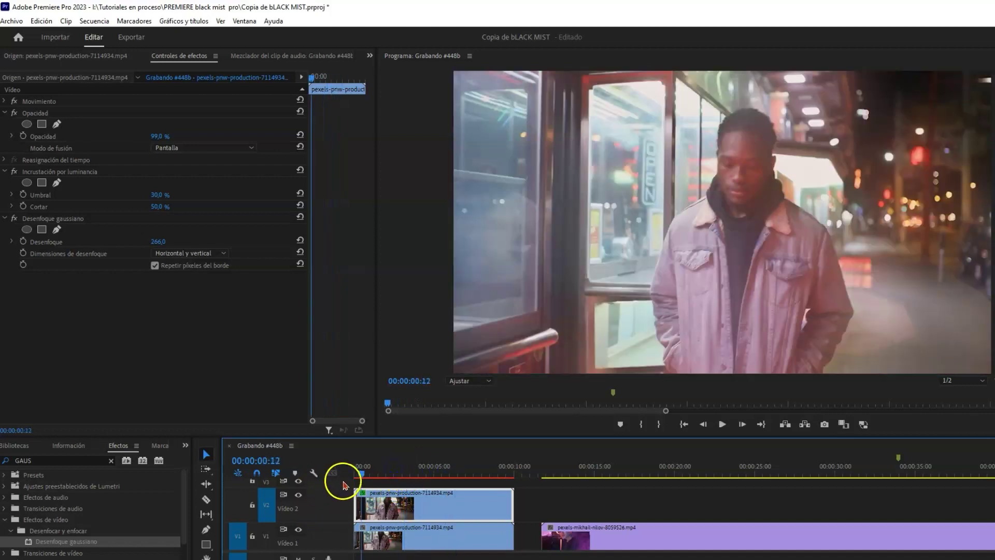
click(298, 496)
click(298, 496)
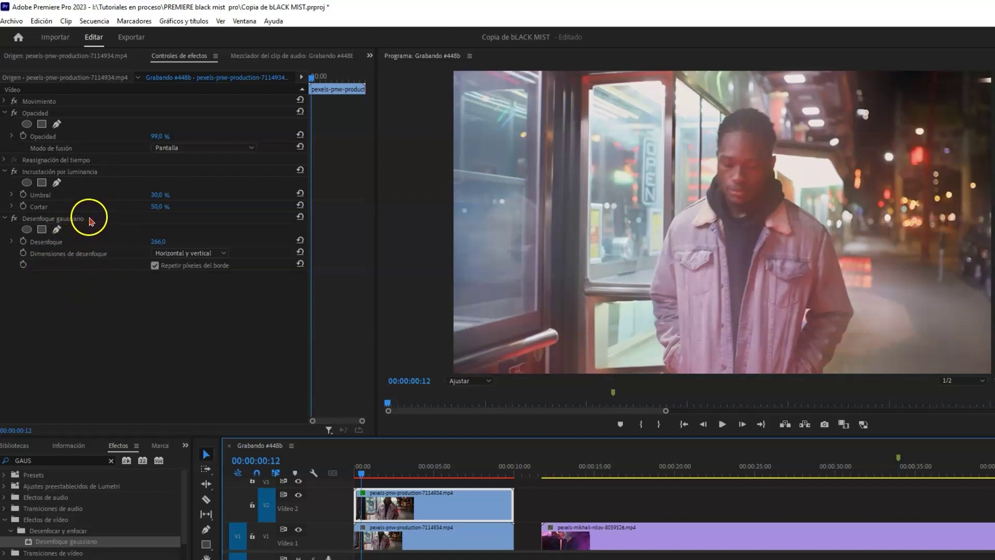
- In Effect Controls, select Desenfoque gaussiano, Incrustación por luminancia and Opacidad together and bring up their context menu
click(91, 220)
drag(95, 222, 84, 176)
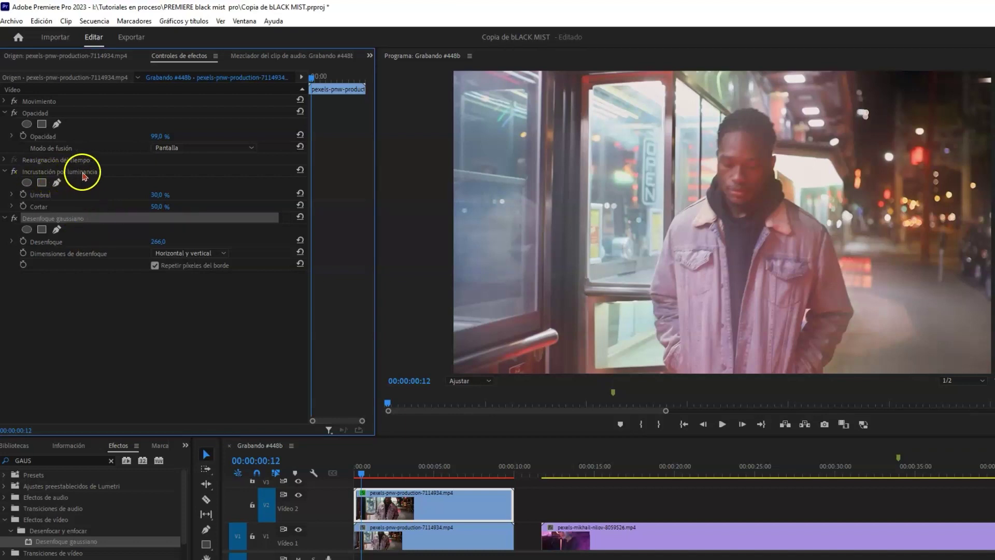
click(84, 175)
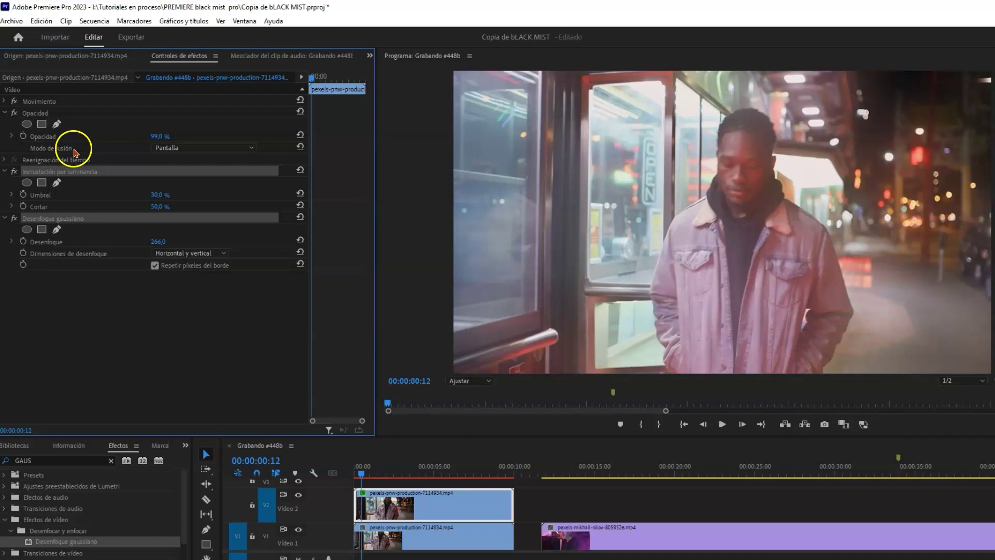
click(75, 150)
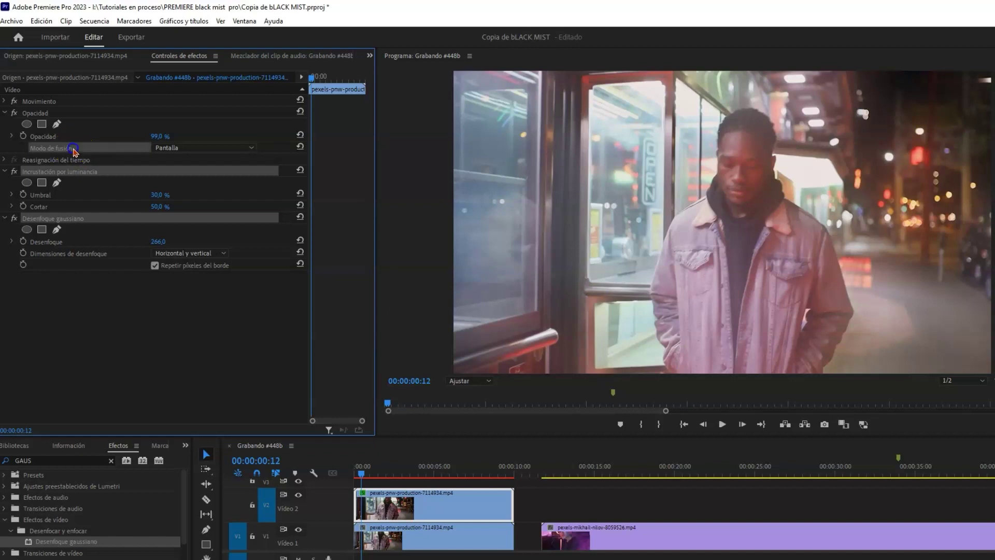
click(41, 114)
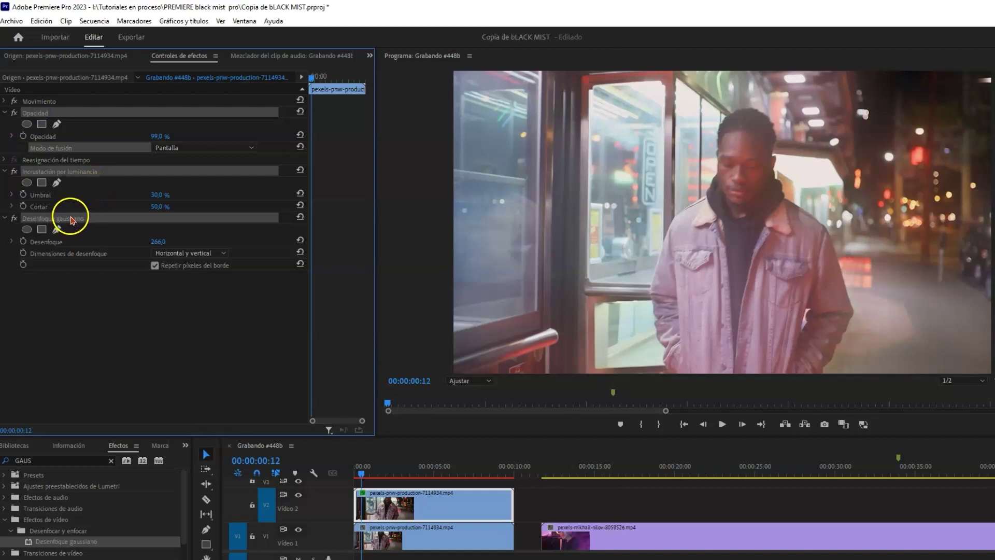
right_click(71, 219)
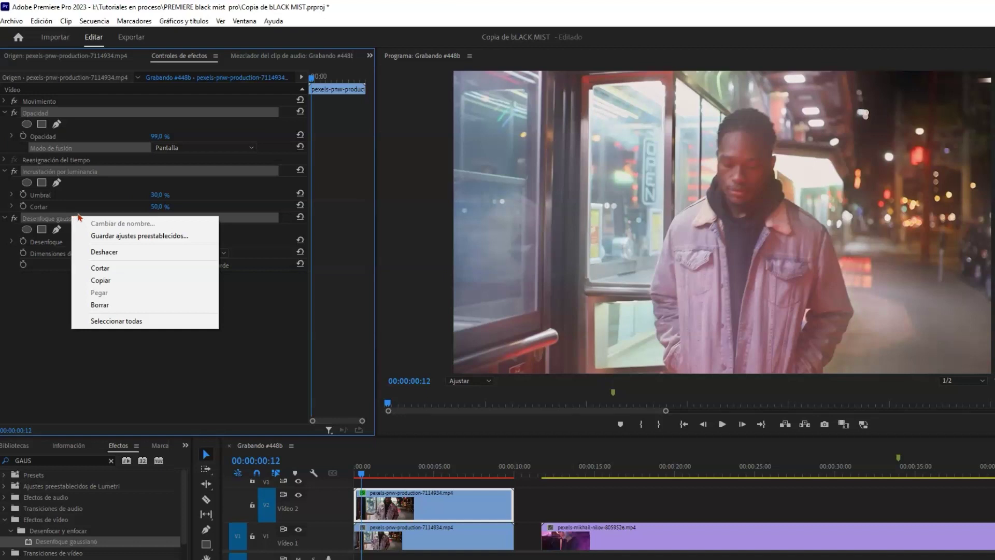
- Save the three selected effects as a preset named 'FD Tutorial BM 2' with Guardar ajustes preestablecidos
click(119, 238)
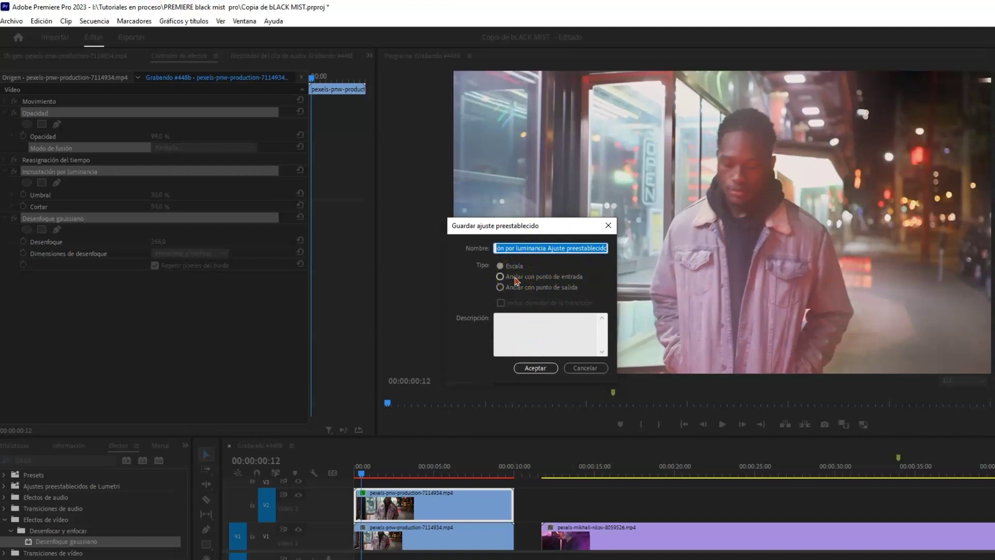
text(FD Tutorial BM 2)
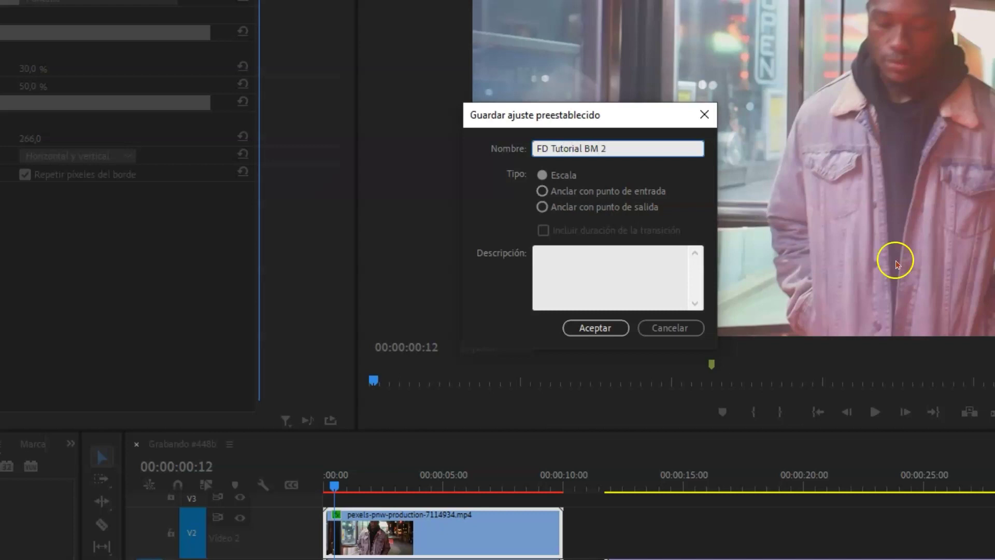
click(600, 327)
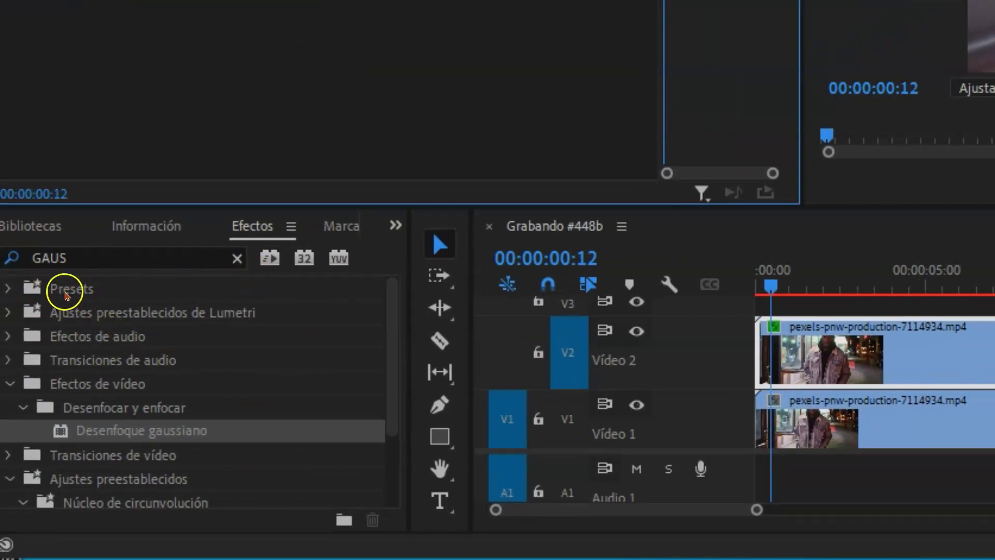
- Expand the Presets folder to reveal FD Tutorial BM 2 and drag it toward the timeline
click(9, 290)
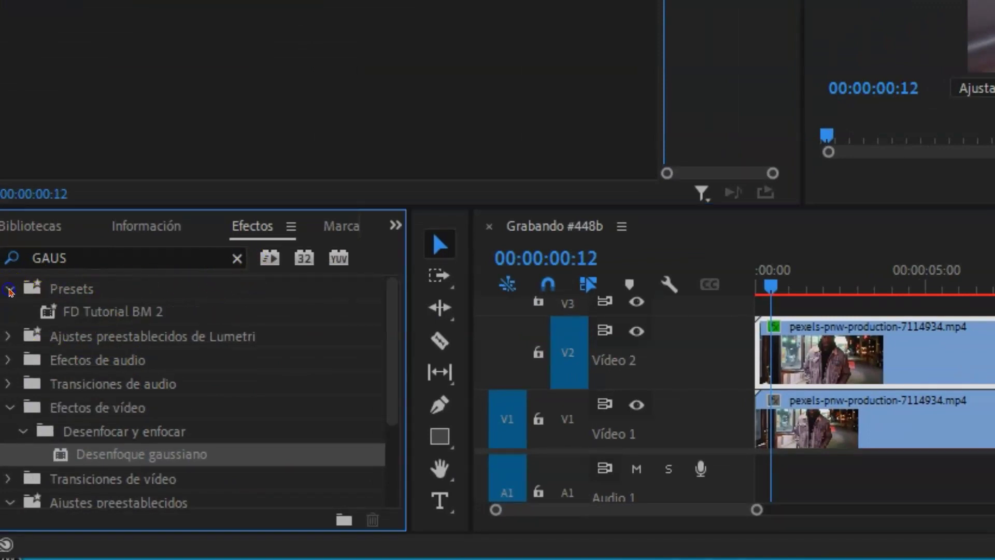
drag(84, 315, 102, 320)
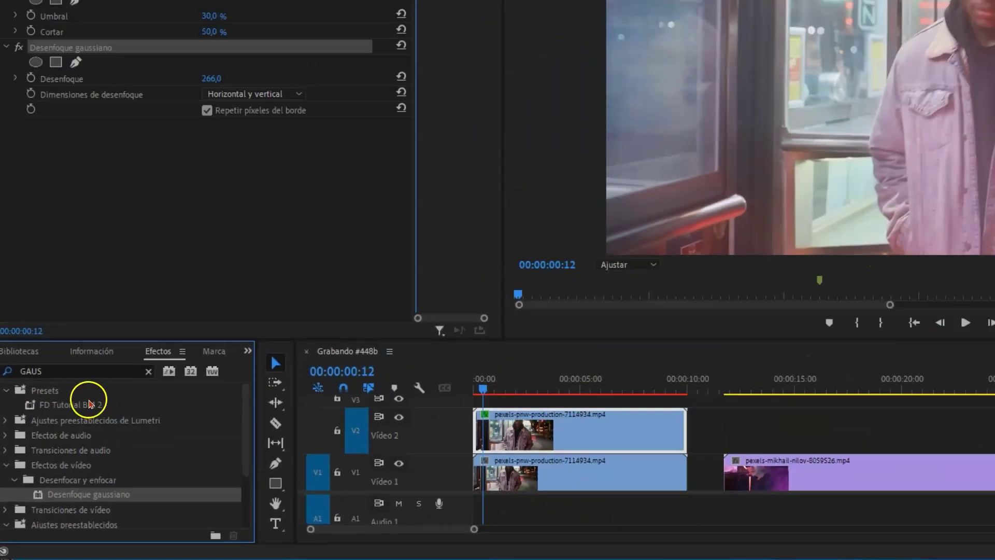
mouse_move(118, 319)
mouse_down()
mouse_move(710, 463)
mouse_move(521, 441)
mouse_move(545, 446)
mouse_move(570, 472)
mouse_move(542, 472)
mouse_up()
- Alt-drag the neon portrait clip onto Vídeo 2 and drop the FD Tutorial BM 2 preset onto the copy
click(569, 502)
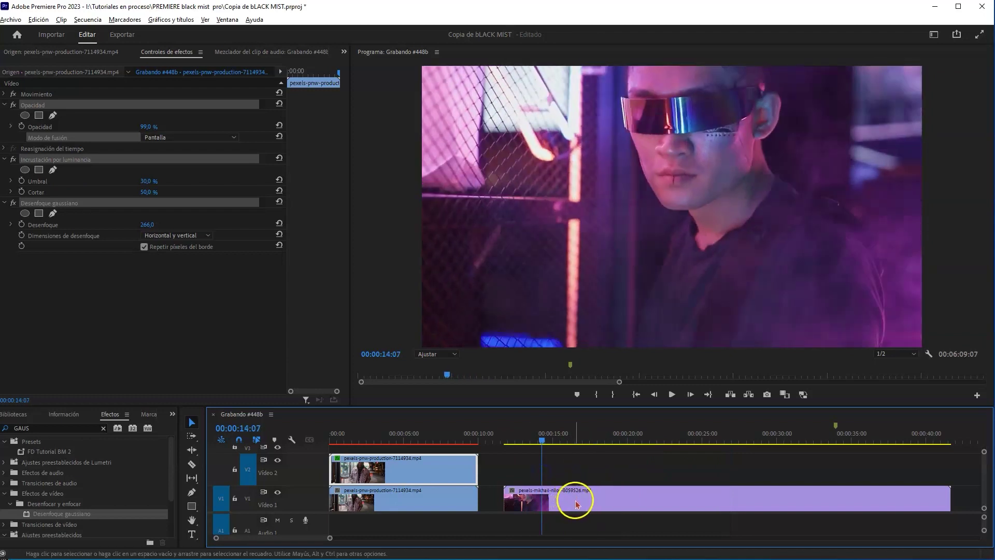
alt+drag(577, 503, 581, 484)
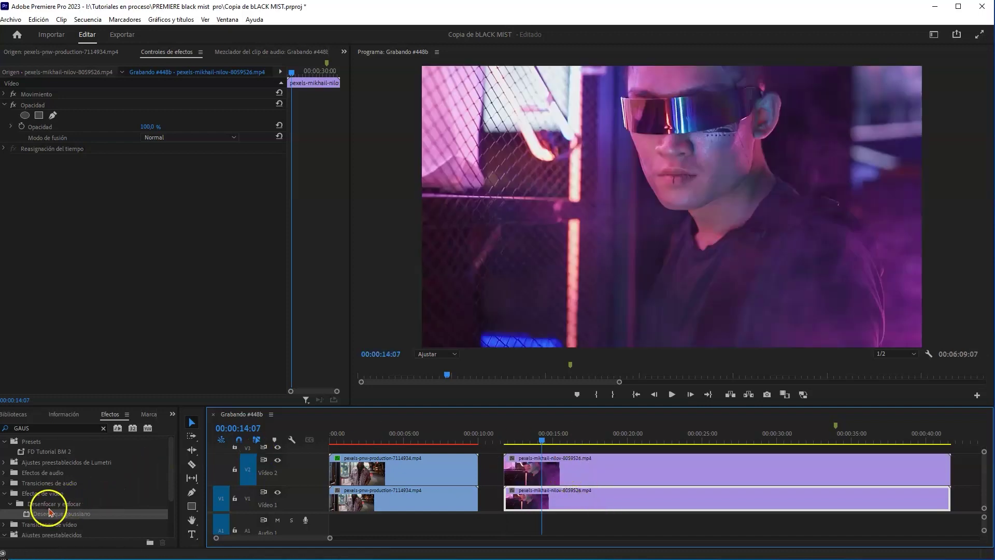
click(48, 452)
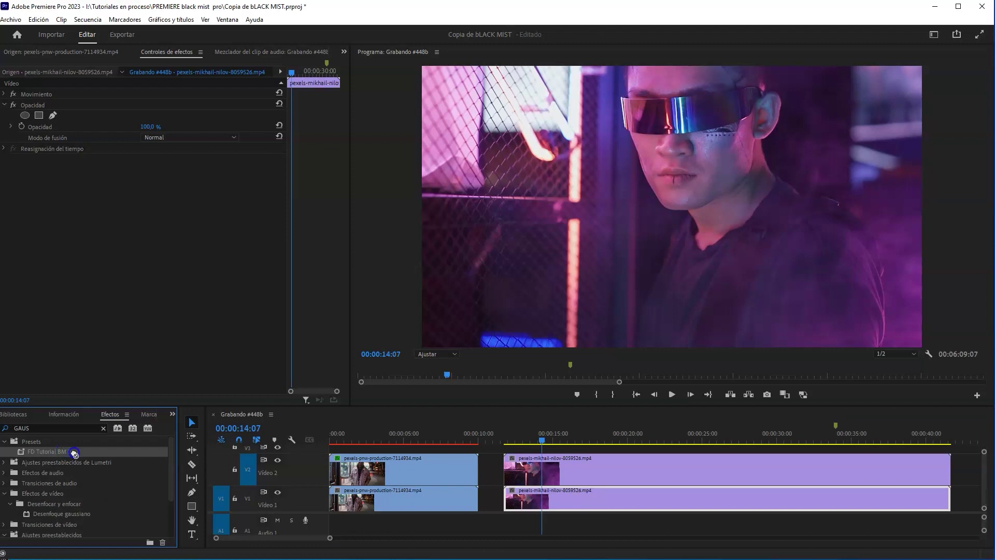
mouse_move(74, 452)
mouse_down()
mouse_move(631, 460)
mouse_move(627, 471)
mouse_up()
mouse_move(542, 440)
mouse_down()
mouse_move(642, 440)
mouse_move(553, 449)
mouse_up()
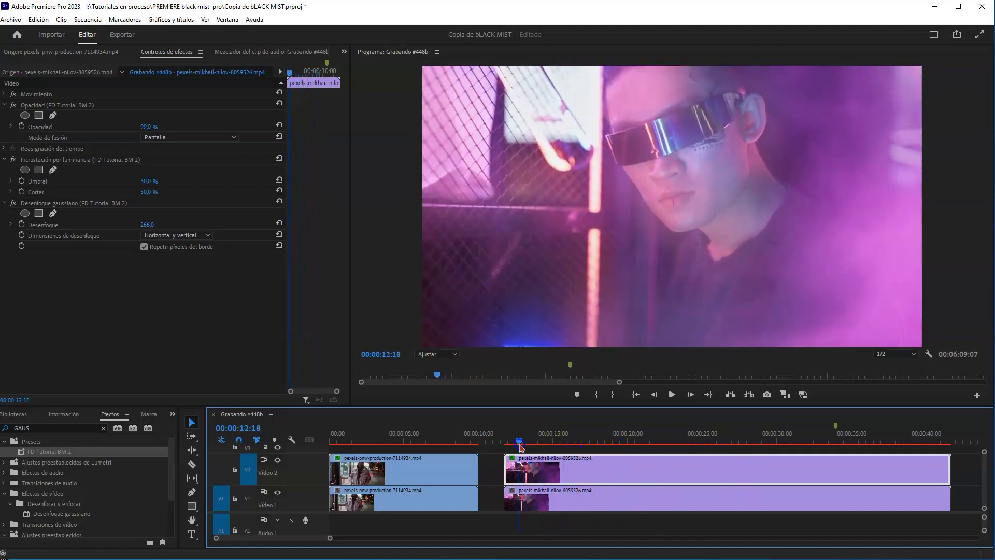
- Play the neon portrait clip from near its start, switching the V2 mist glow off and on, ending with it on
drag(554, 448, 510, 449)
click(551, 461)
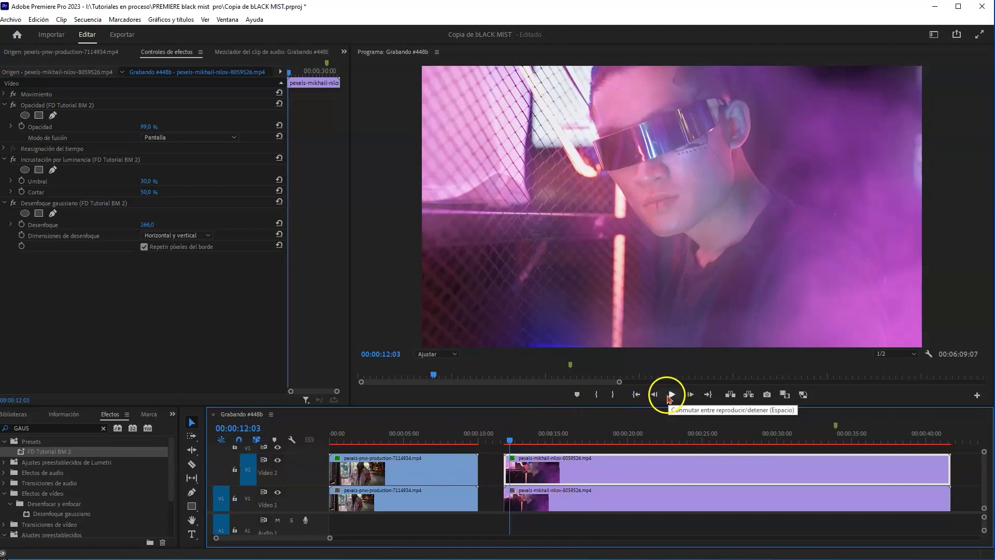
click(278, 461)
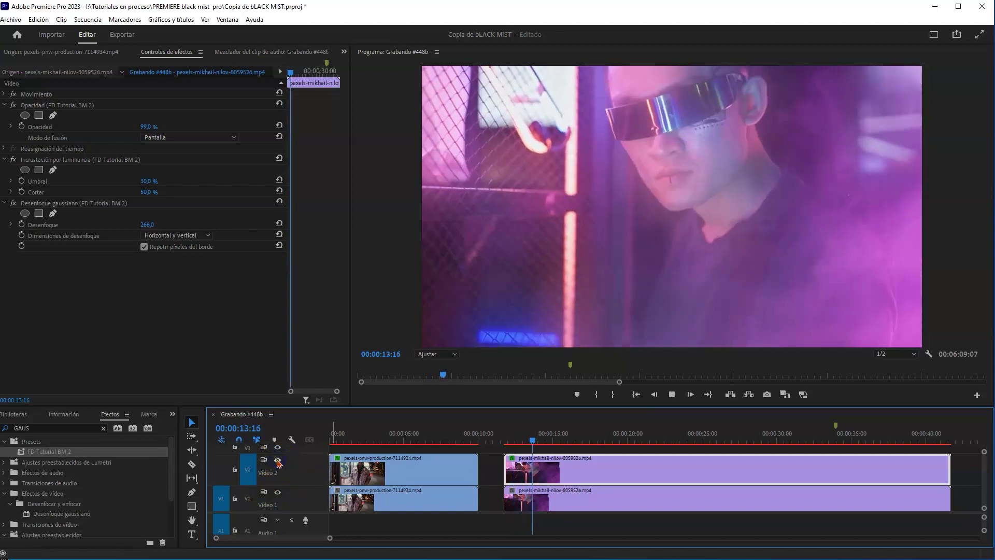
click(278, 461)
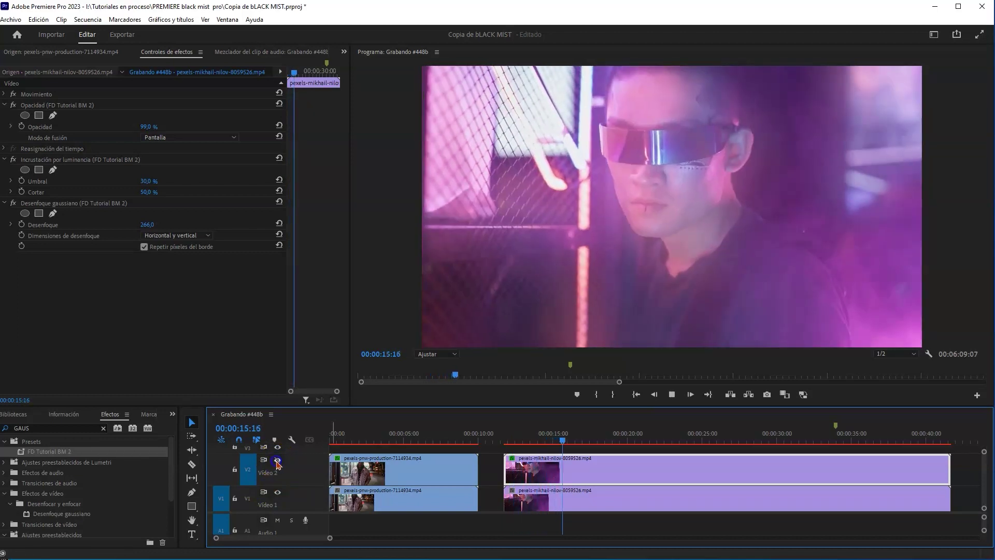
click(277, 460)
click(277, 461)
click(277, 461)
click(275, 462)
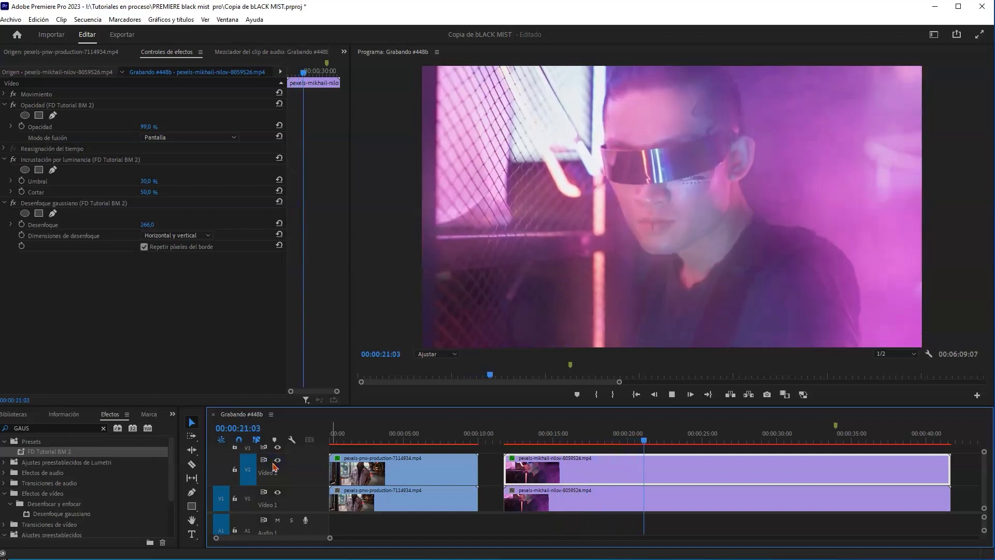
click(275, 462)
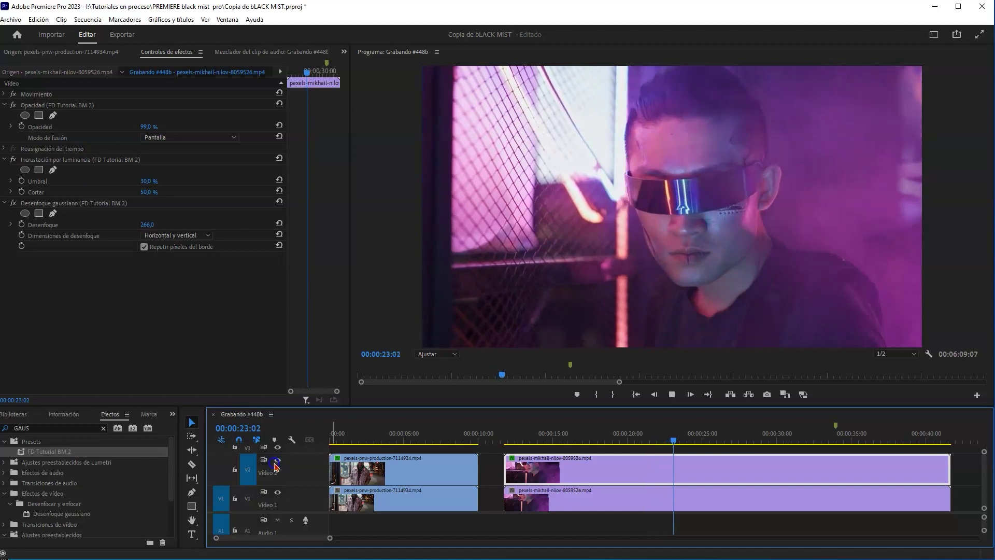
click(275, 463)
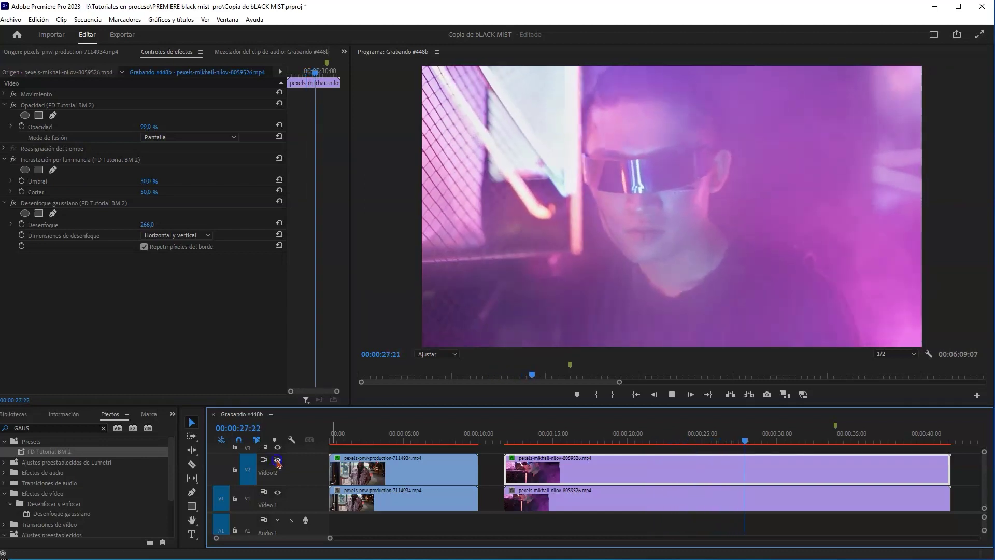
click(278, 461)
click(278, 460)
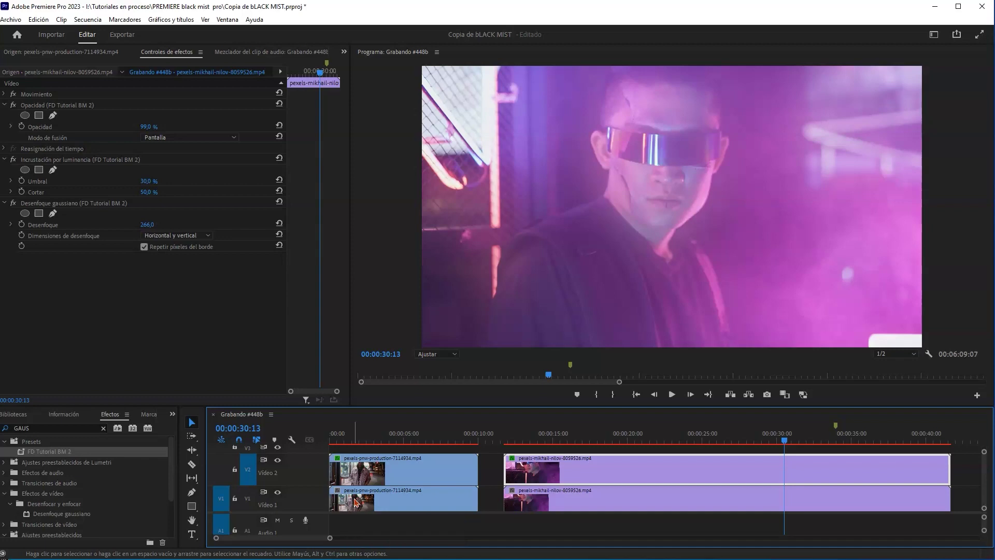
click(422, 506)
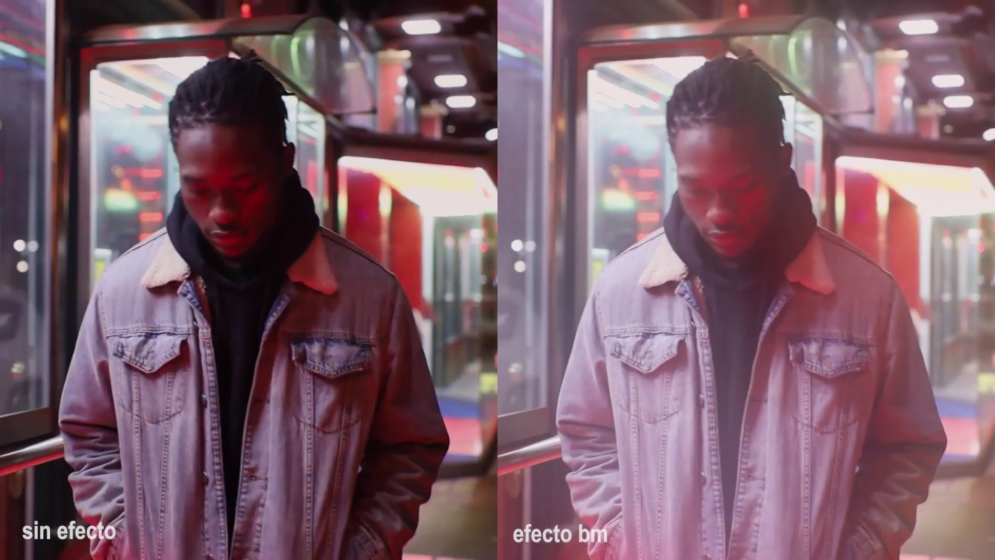